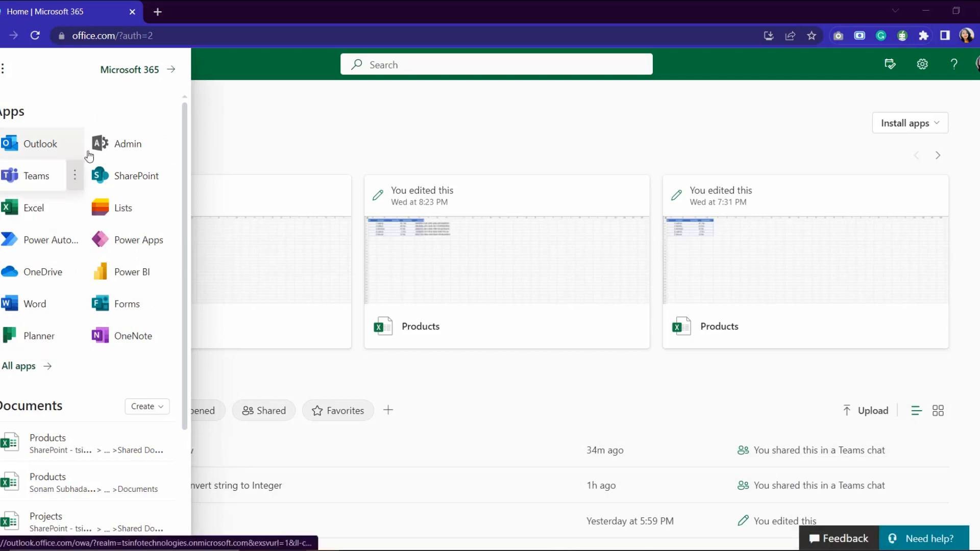
# Open Power Automate from the Microsoft 365 app launcher in a new browser tab and close the extra blank tab.
pyautogui.click(73, 242)
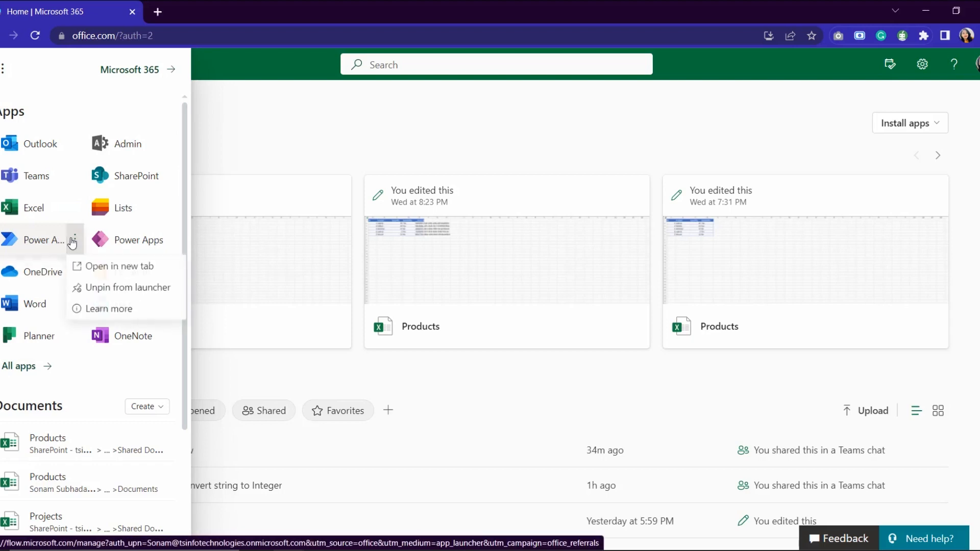
pyautogui.click(101, 270)
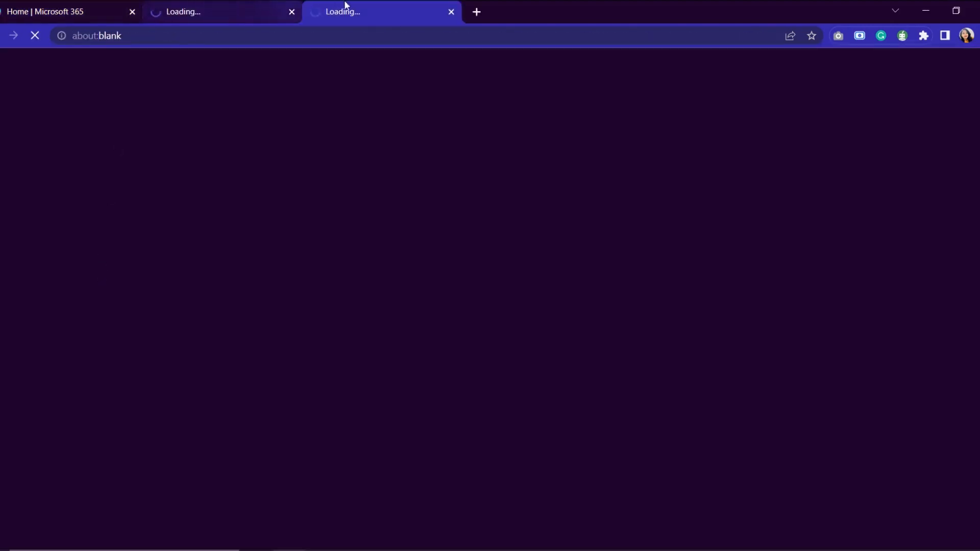
pyautogui.click(452, 12)
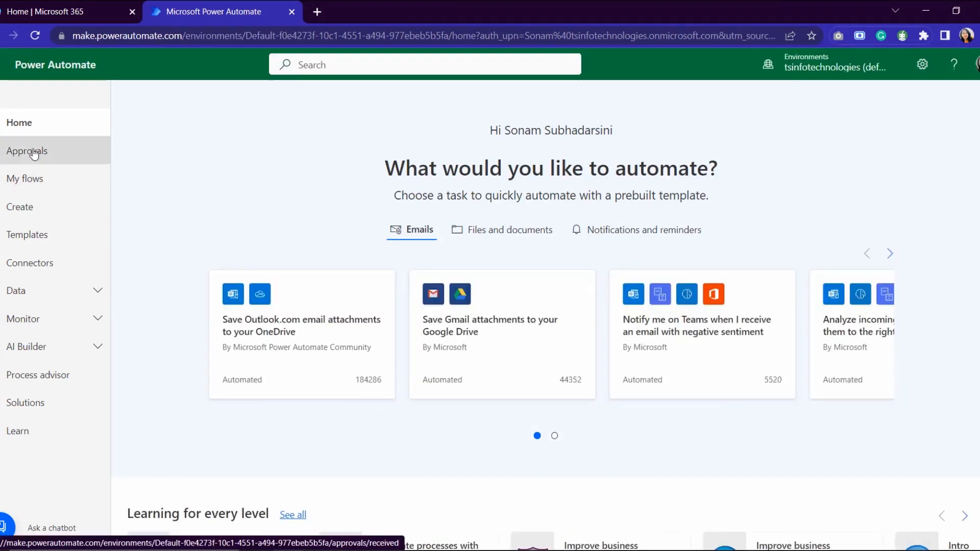
# Create an instant cloud flow named "Convert String to Currency" with the "Manually trigger a flow" trigger.
pyautogui.click(44, 208)
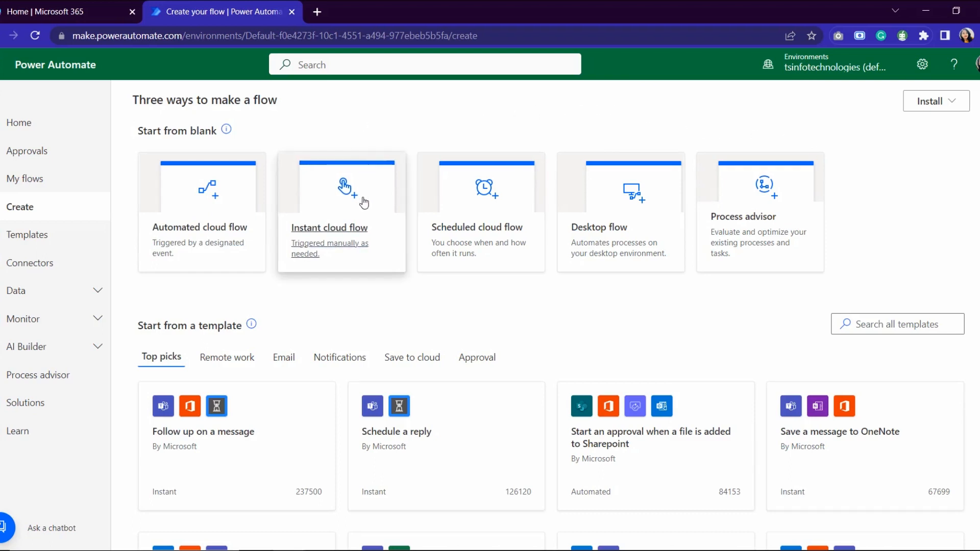
pyautogui.click(349, 245)
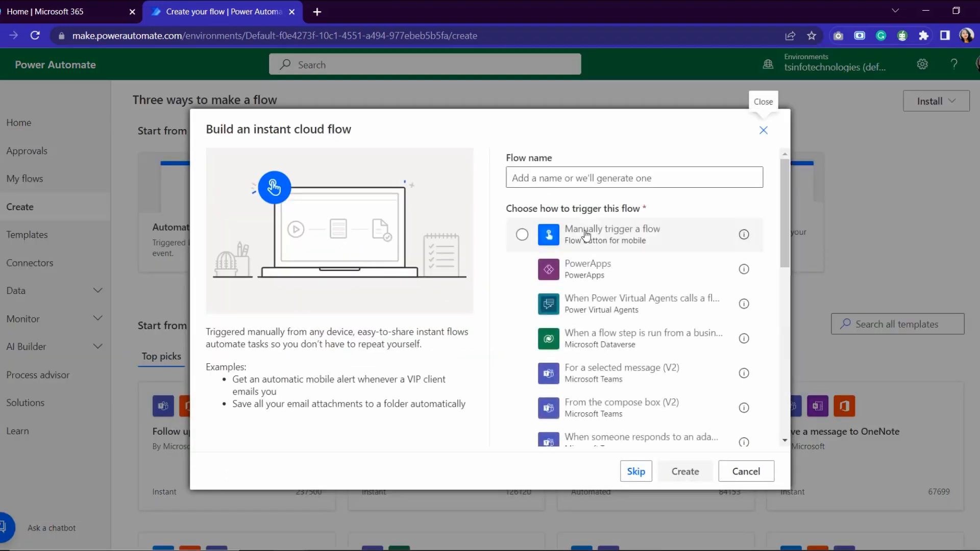
pyautogui.doubleClick(586, 234)
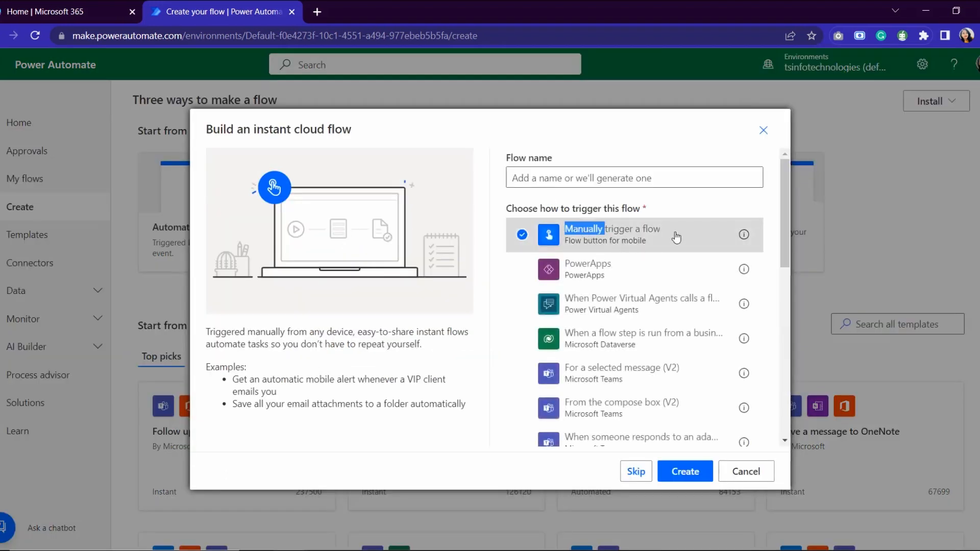
pyautogui.click(588, 185)
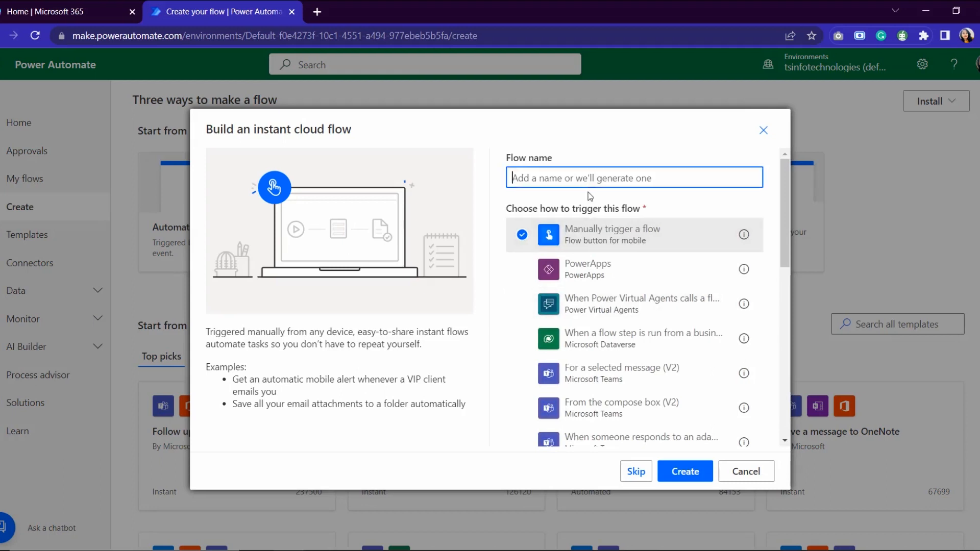
pyautogui.write('Con')
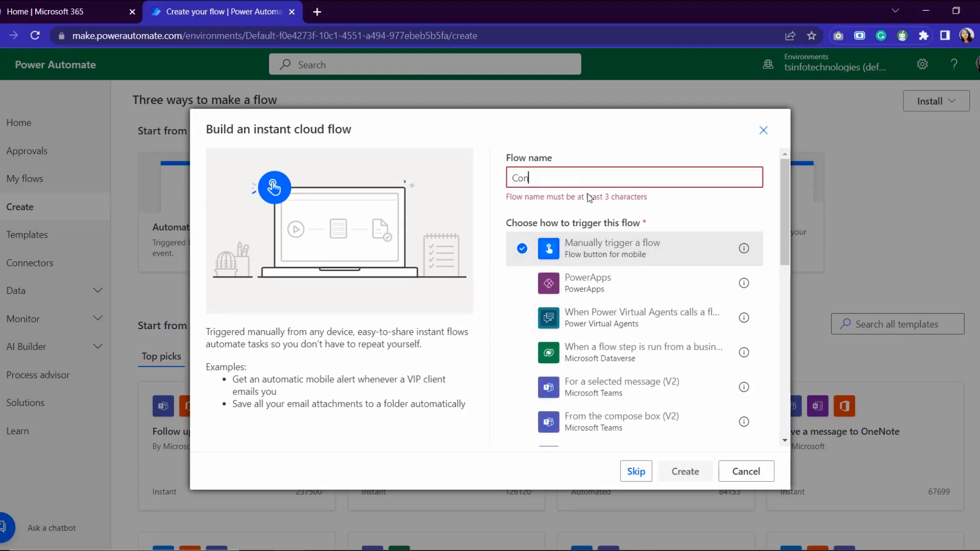
pyautogui.write('vert Sing')
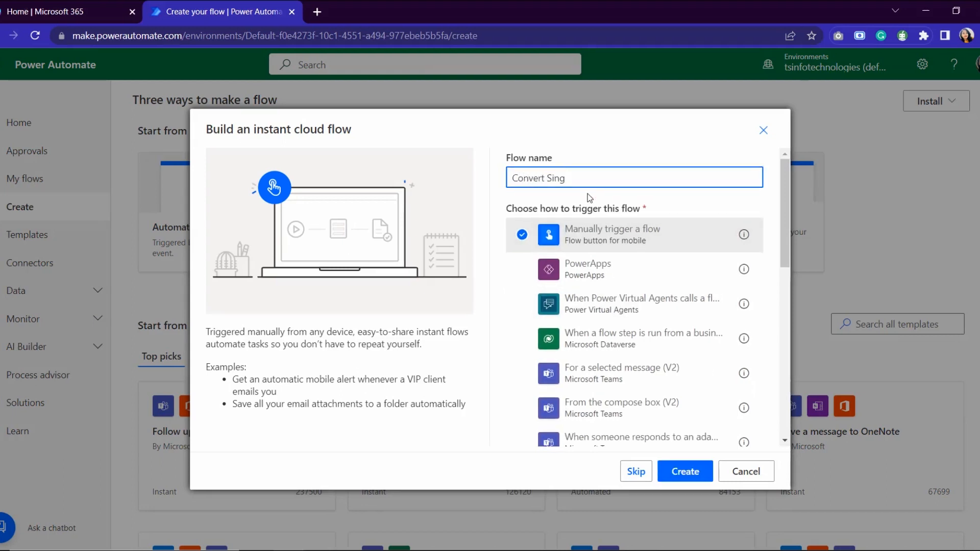
pyautogui.press('BackSpace')
pyautogui.press('BackSpace')
pyautogui.press('BackSpace')
pyautogui.write('tring to Currency')
pyautogui.click(693, 467)
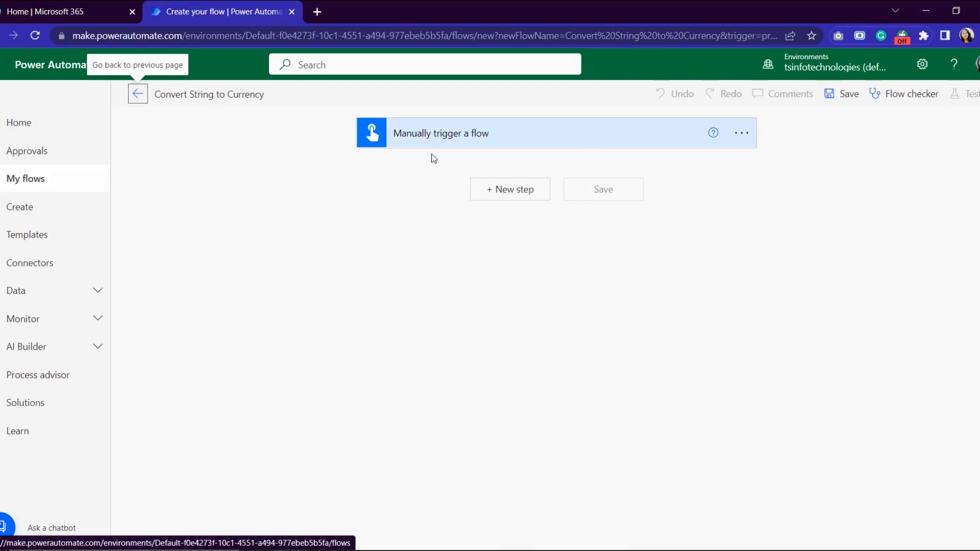
# Add an Initialize variable action below the trigger and rename it "Initialize variable - Store Value".
pyautogui.click(512, 190)
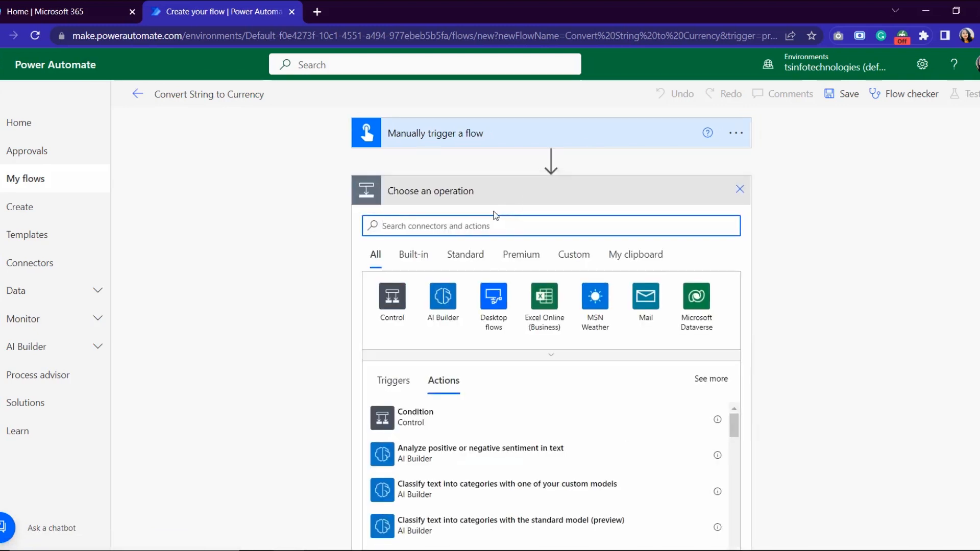
pyautogui.write('Varriable')
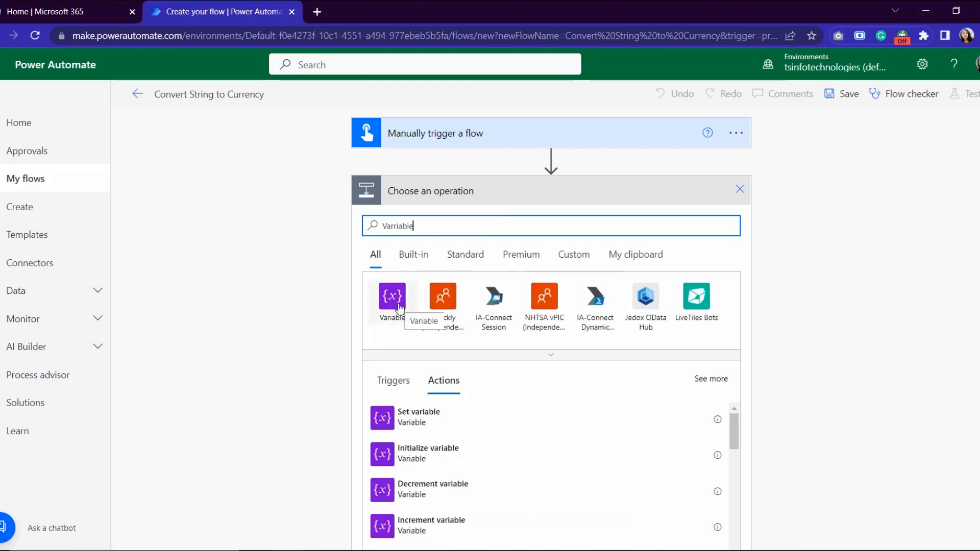
pyautogui.click(409, 457)
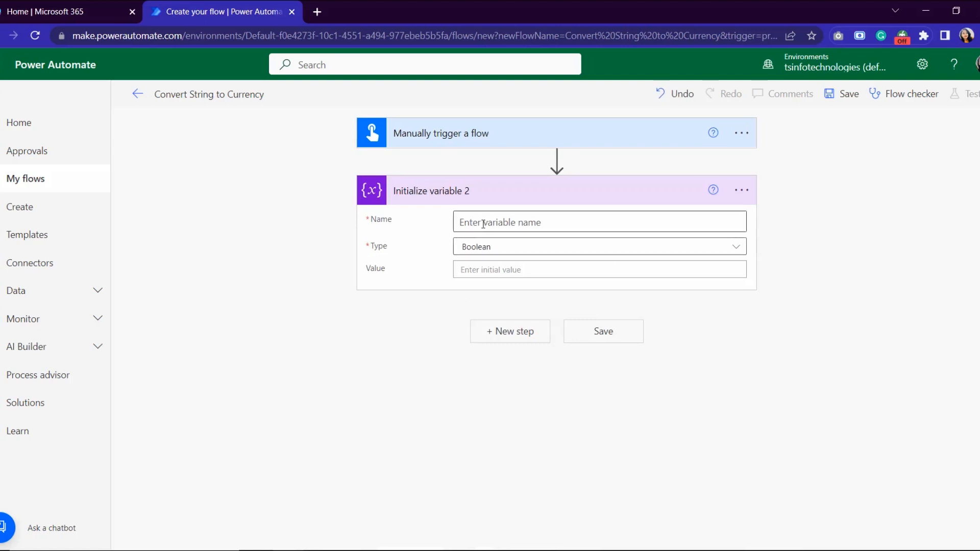
pyautogui.click(741, 191)
pyautogui.click(779, 212)
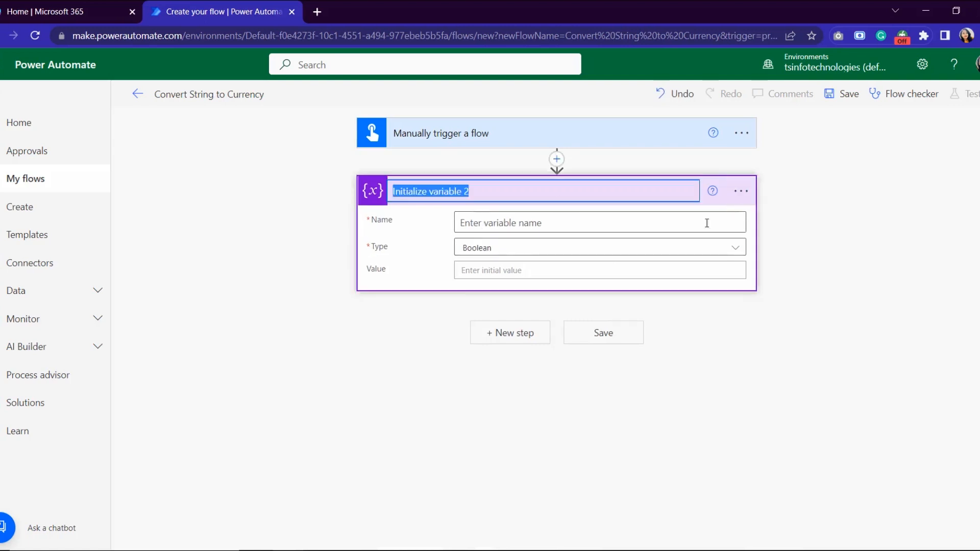
pyautogui.click(510, 194)
pyautogui.press('BackSpace')
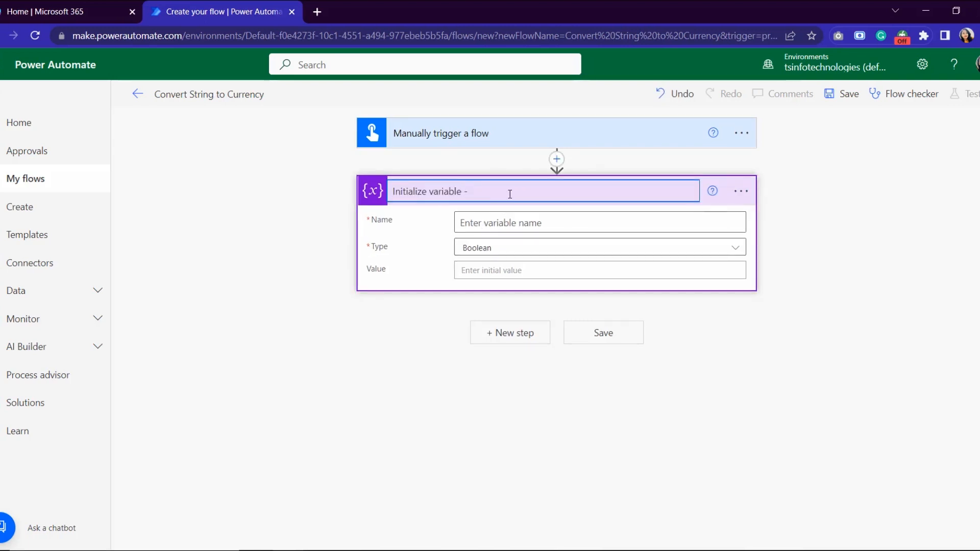
pyautogui.write('- Store Value')
# Define the variable with the name VarString, type String and initial value 25000.
pyautogui.click(517, 223)
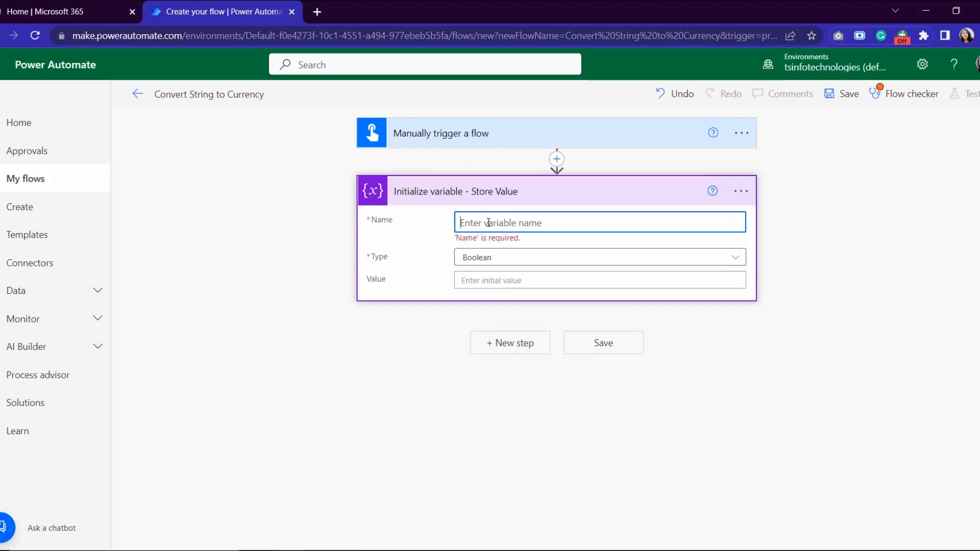
pyautogui.write('VarString')
pyautogui.click(531, 258)
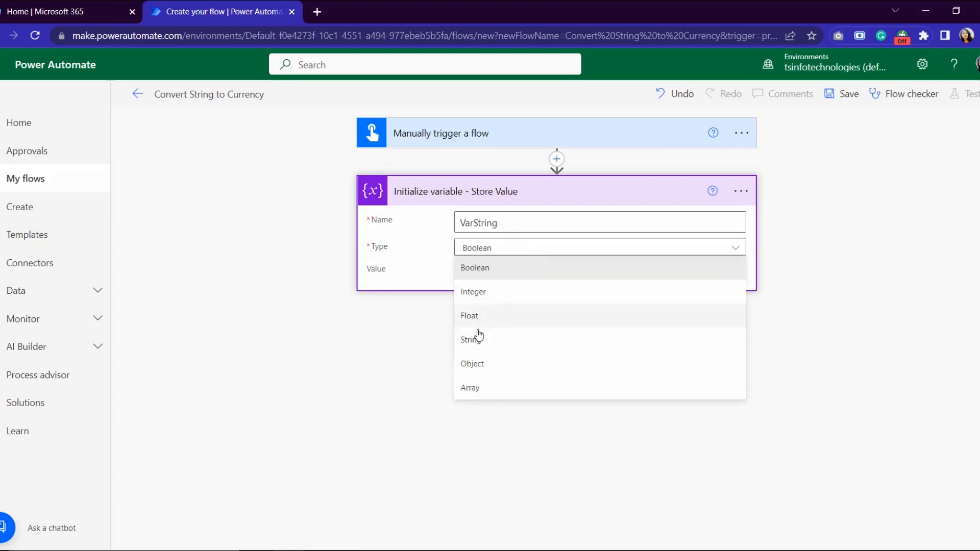
pyautogui.click(481, 340)
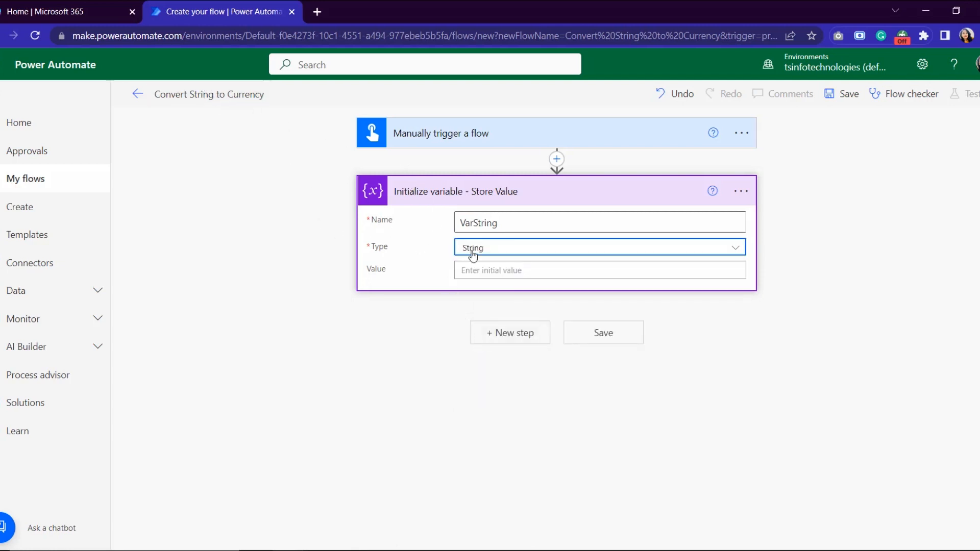
pyautogui.click(474, 267)
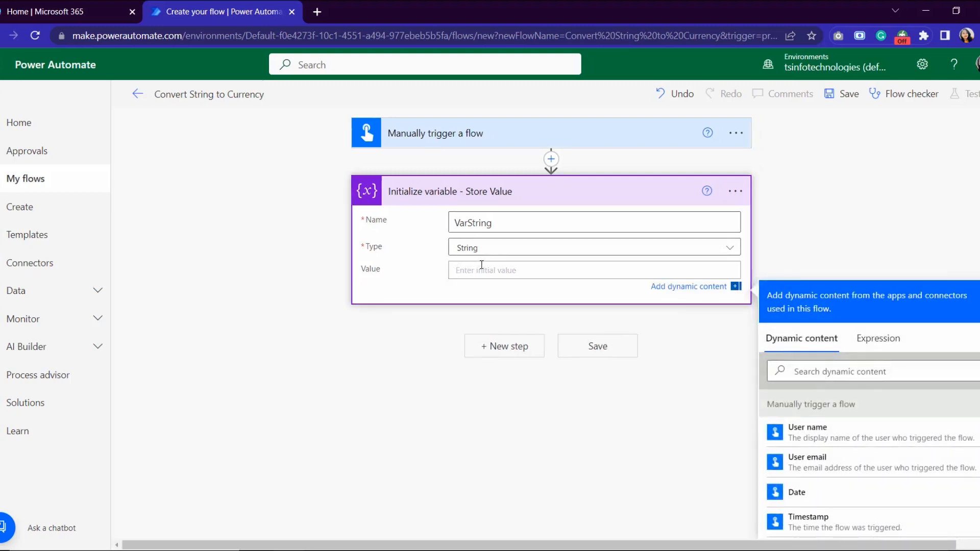
pyautogui.write('25000')
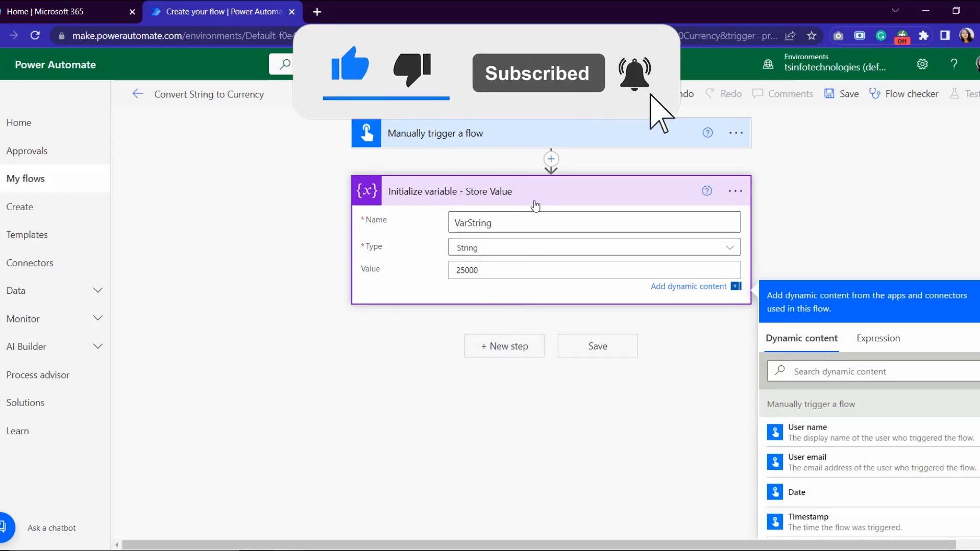
# Add a Compose data operation after the variable action and rename it "Compose - Convert to integer".
pyautogui.click(508, 350)
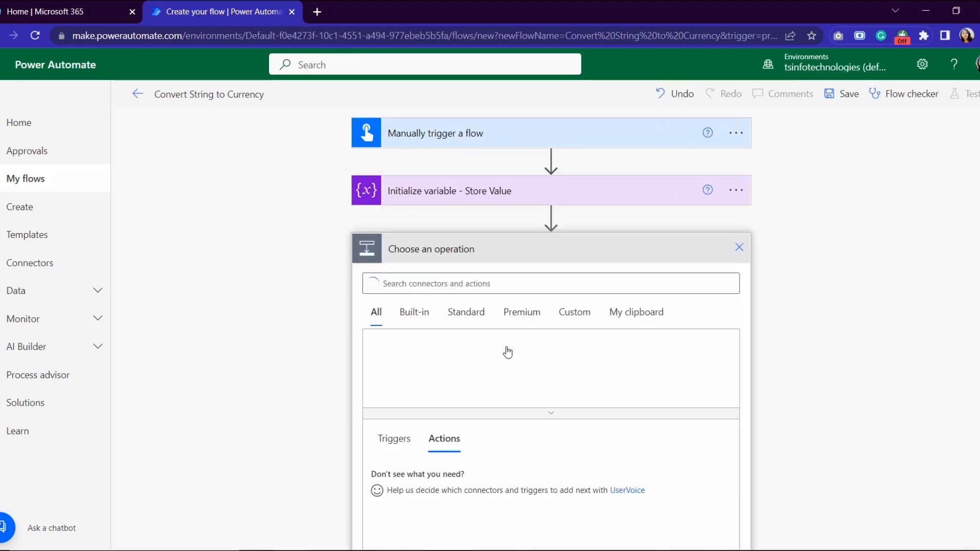
pyautogui.click(524, 283)
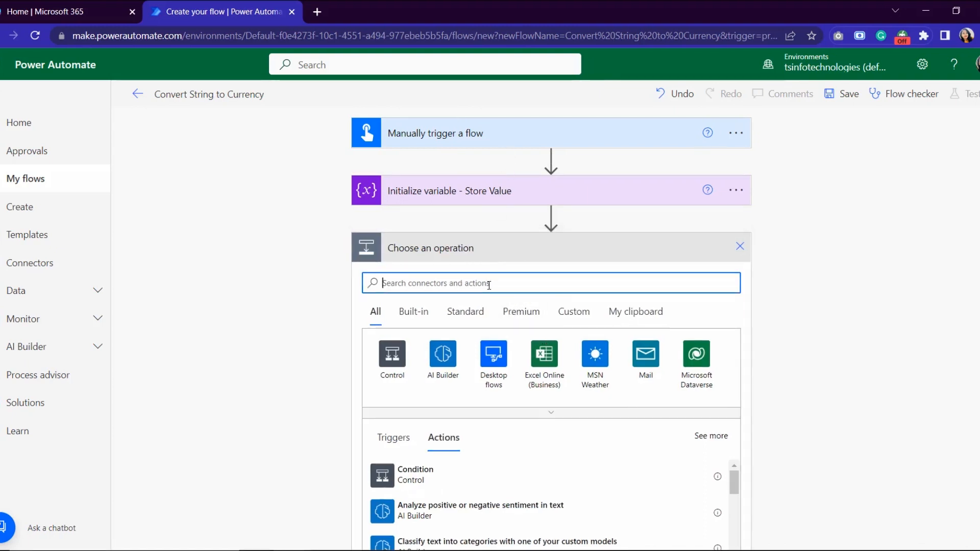
pyautogui.write('c')
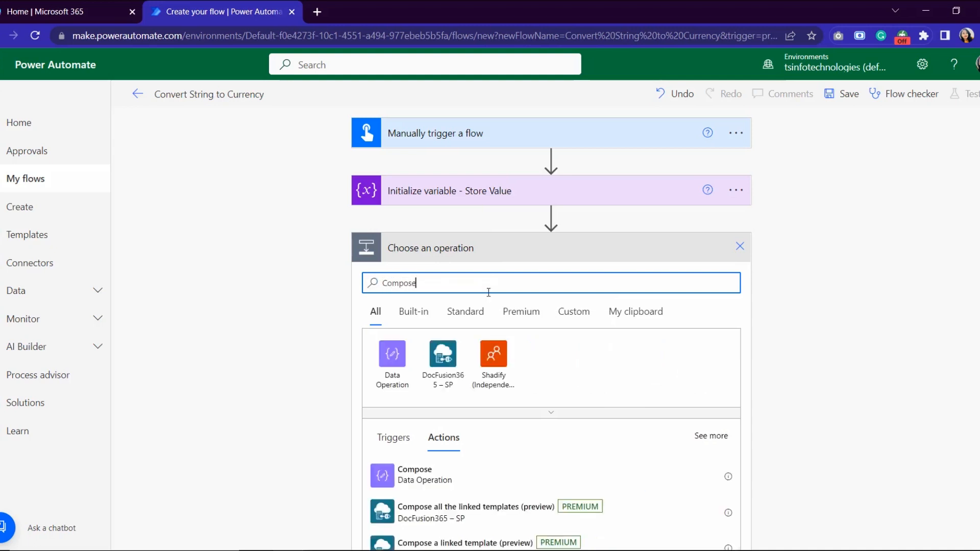
pyautogui.click(417, 478)
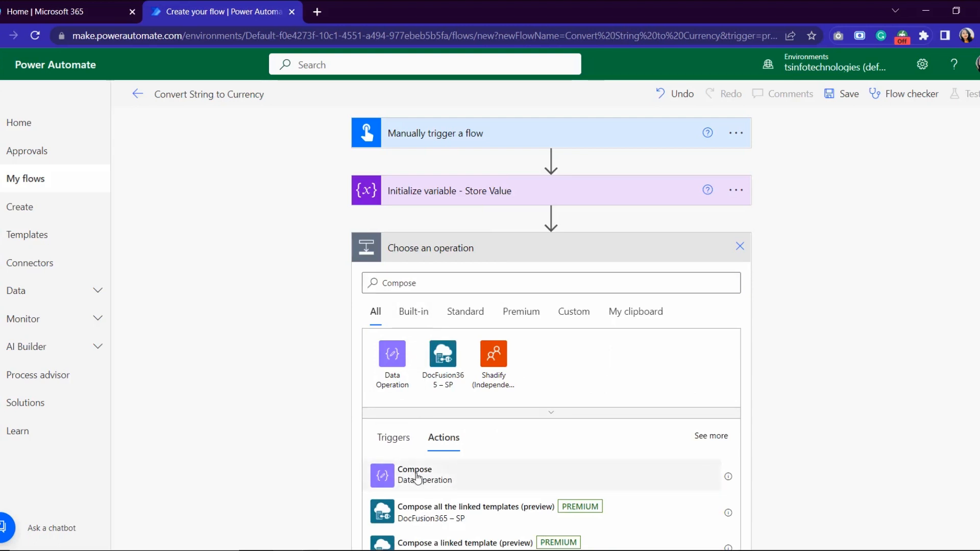
pyautogui.click(503, 245)
pyautogui.write('- Co')
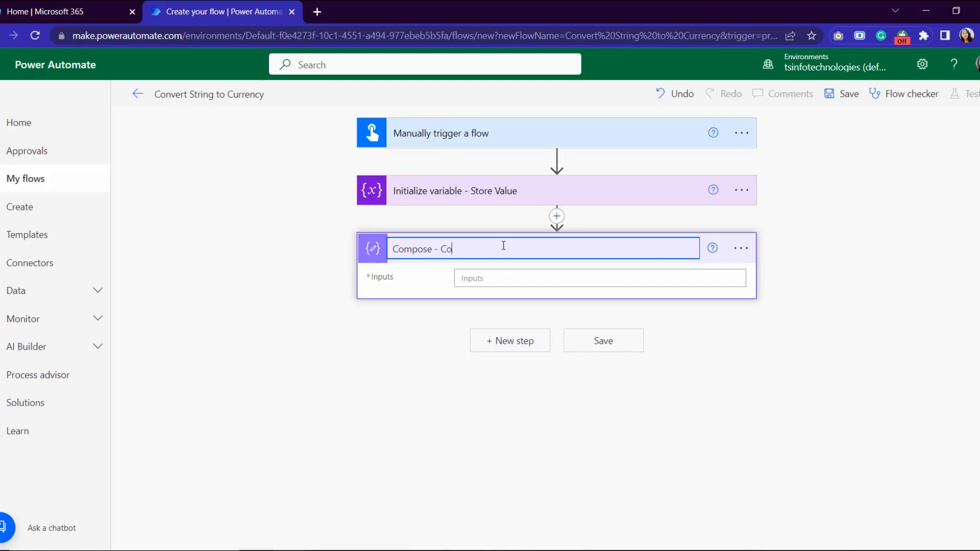
pyautogui.write('nvert to integer')
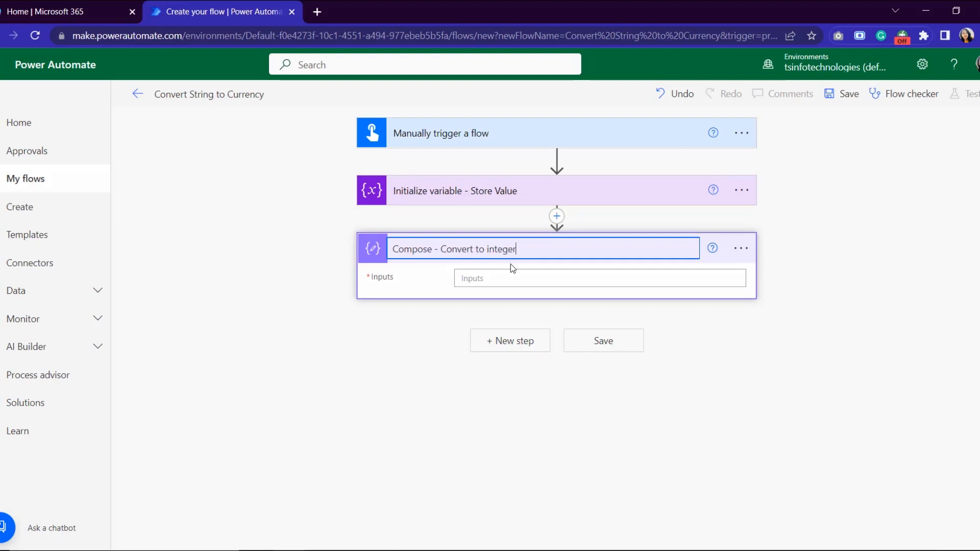
# Set the Compose action's inputs to an int() expression that takes the VarString variable as its argument.
pyautogui.click(475, 279)
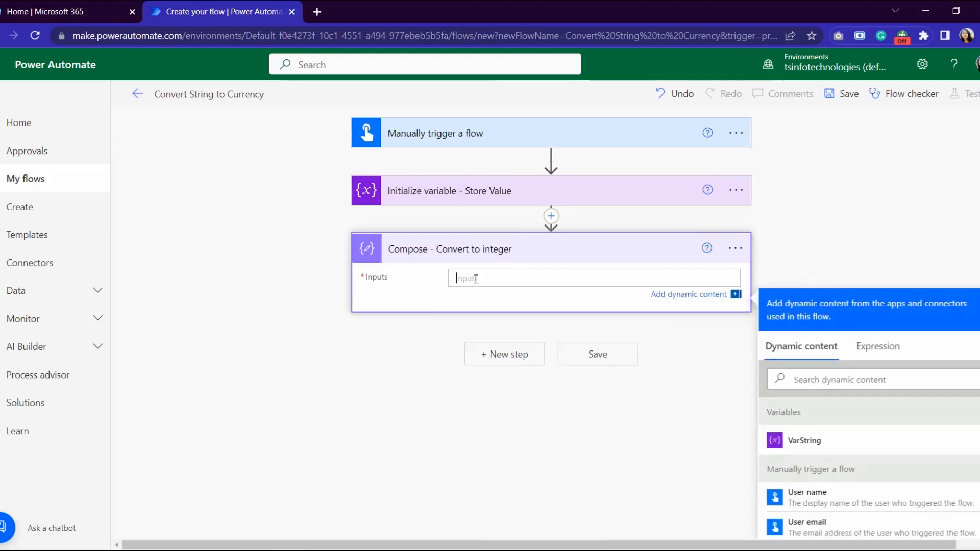
pyautogui.click(864, 348)
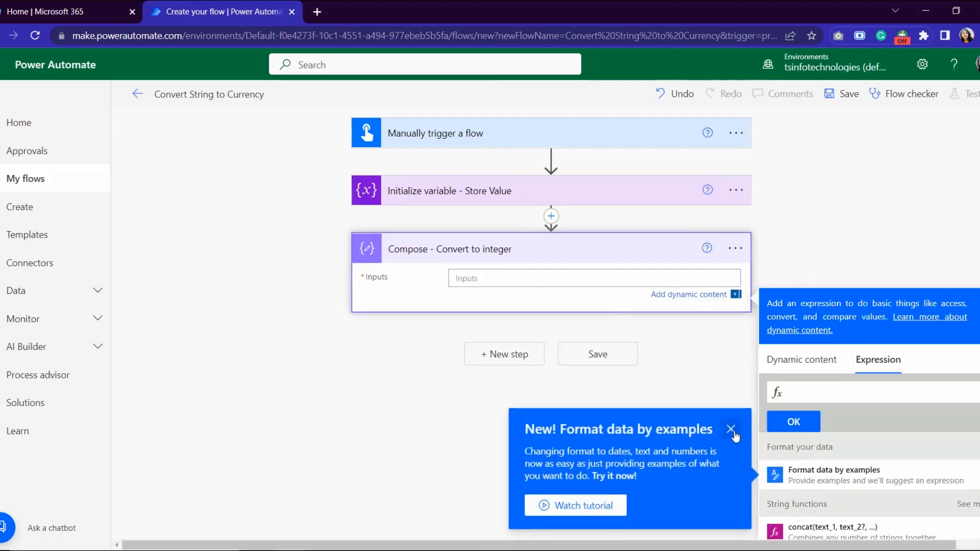
pyautogui.click(731, 429)
pyautogui.click(507, 277)
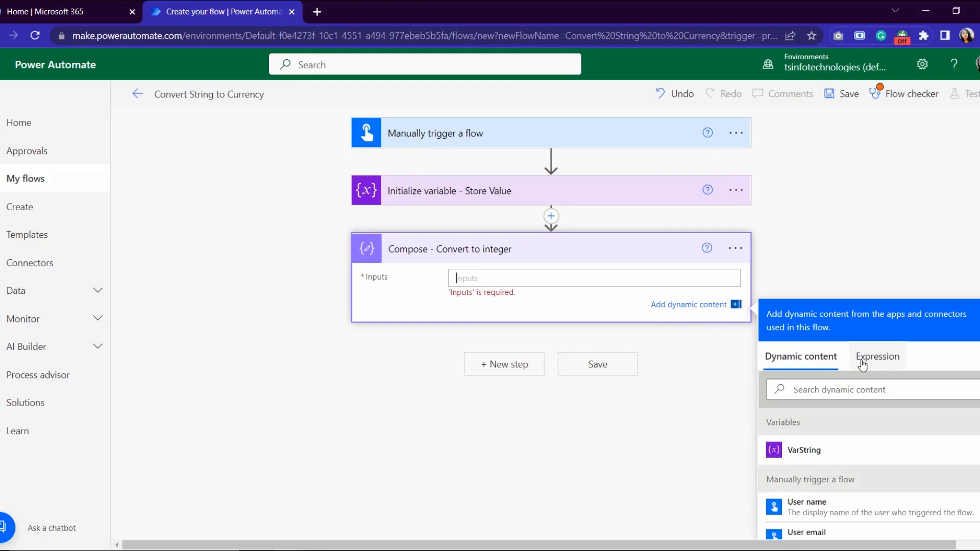
pyautogui.click(862, 363)
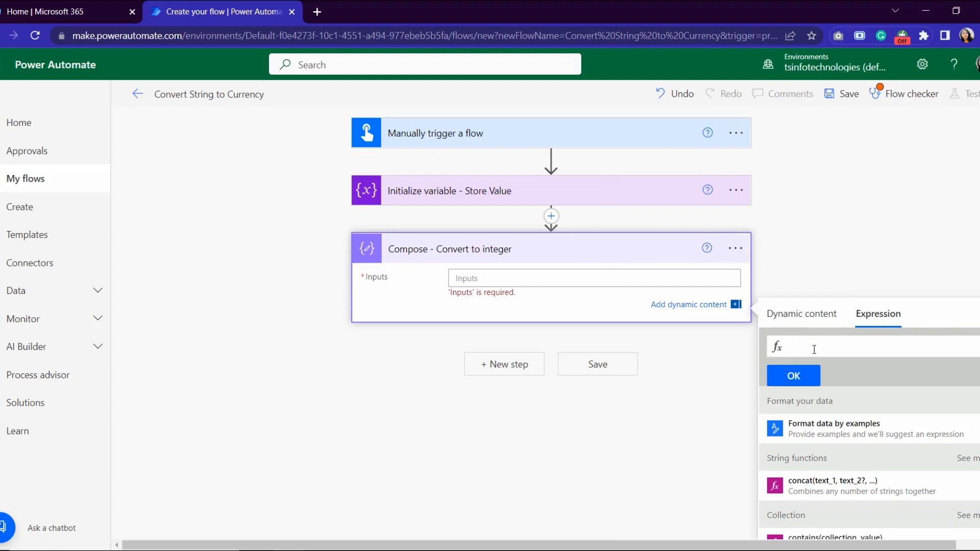
pyautogui.write('int')
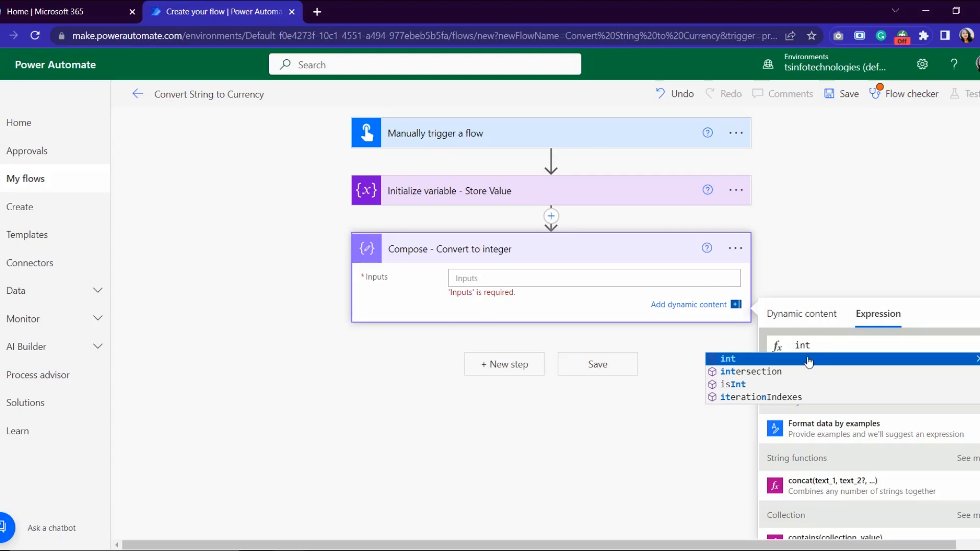
pyautogui.click(808, 360)
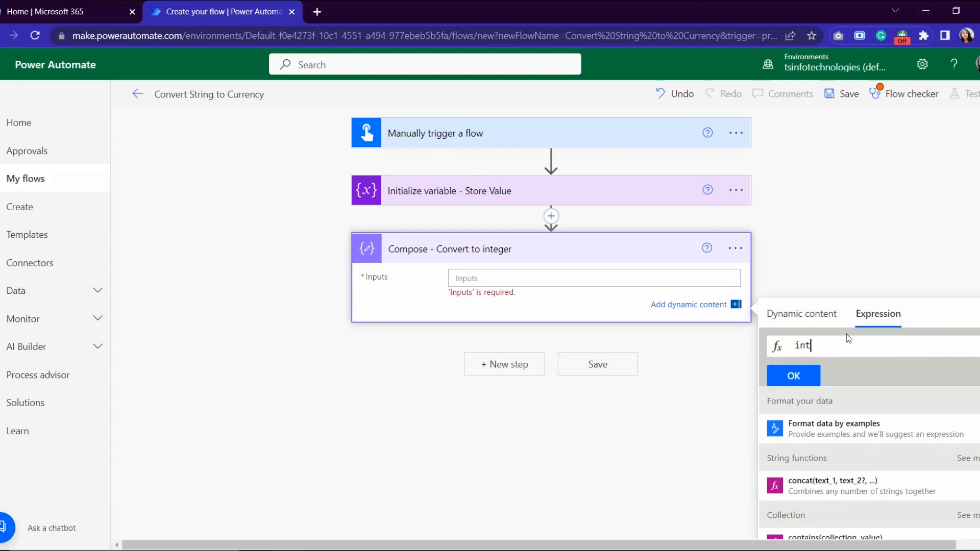
pyautogui.write('()')
pyautogui.click(806, 318)
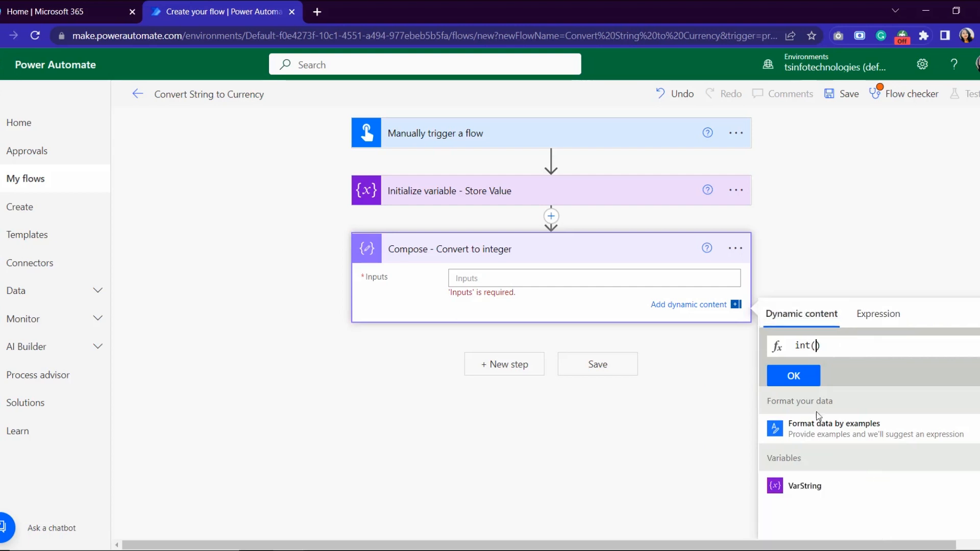
pyautogui.click(810, 490)
pyautogui.click(794, 377)
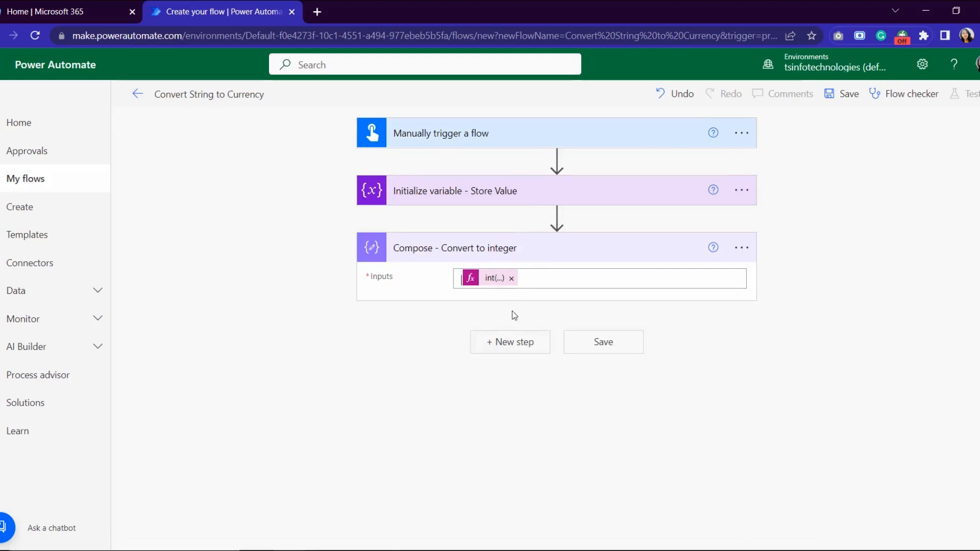
# Add a Format number action from Number Functions after the integer-conversion Compose action.
pyautogui.click(512, 341)
pyautogui.write('fOrma')
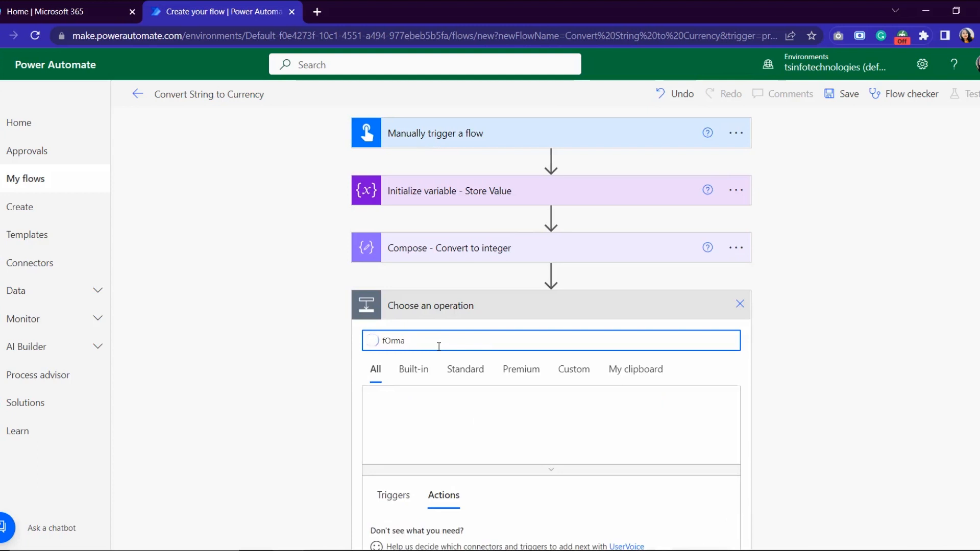
pyautogui.write('t')
pyautogui.scroll(-1, 439, 352)
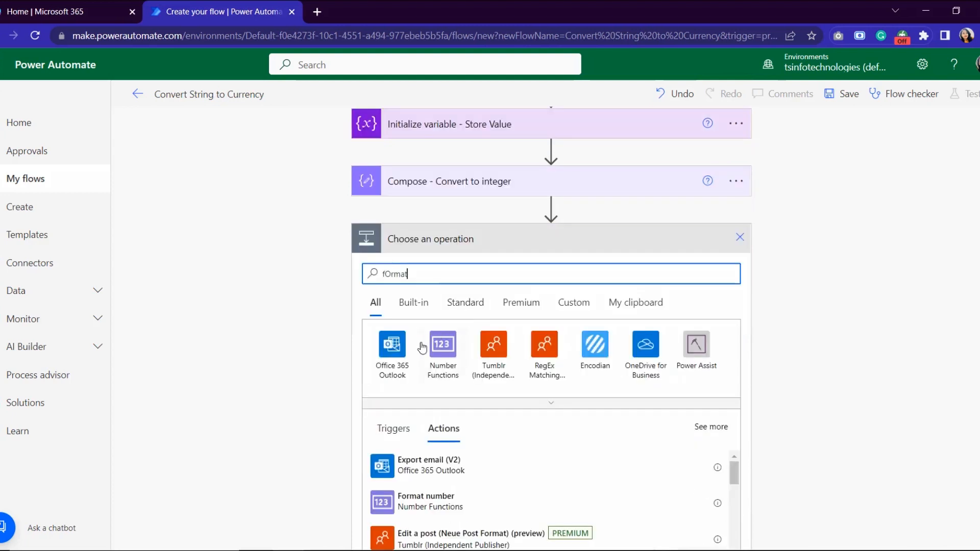
pyautogui.click(434, 498)
# Set the Format number action's number to the Compose action's Outputs and its format to $1,234.00.
pyautogui.click(518, 336)
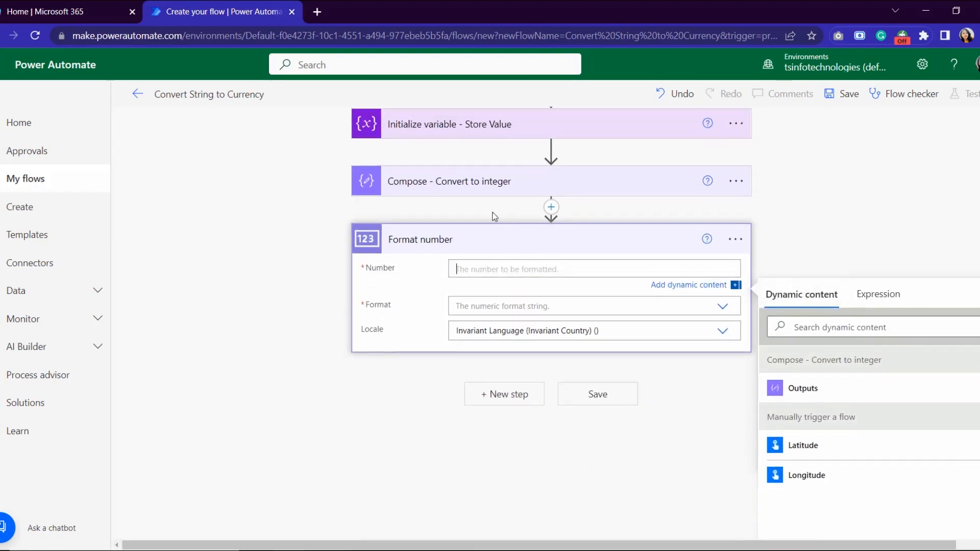
pyautogui.click(837, 389)
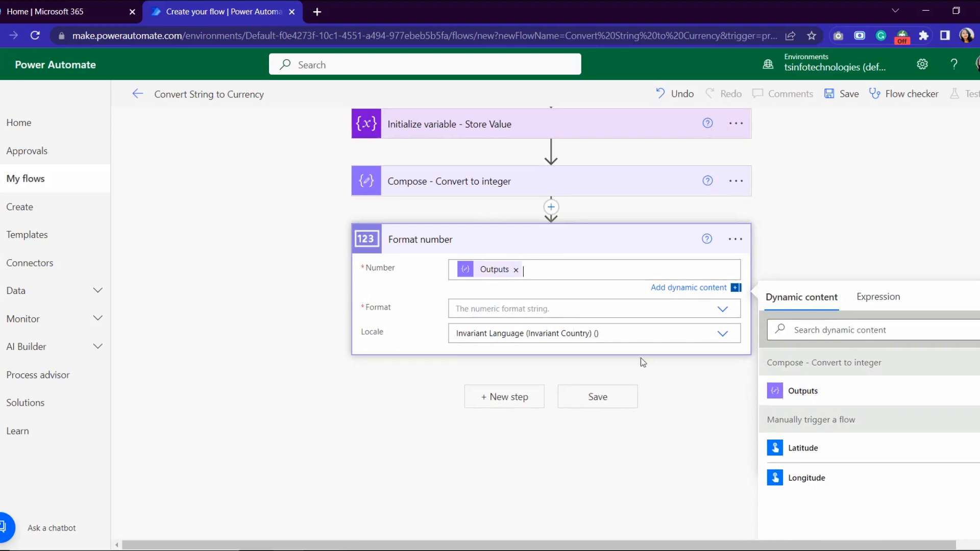
pyautogui.click(543, 310)
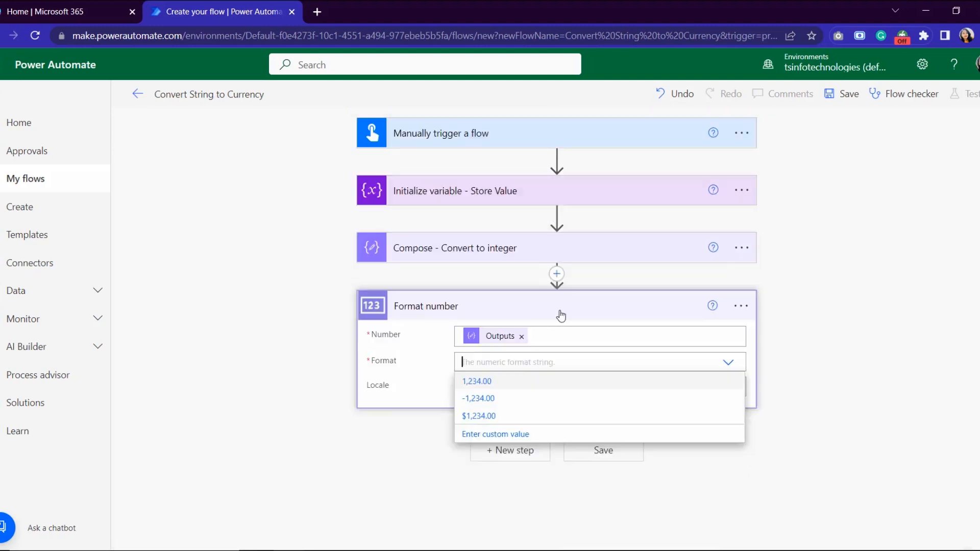
pyautogui.click(489, 417)
# Set the Format number action's locale to English (United States) (en-US).
pyautogui.click(571, 386)
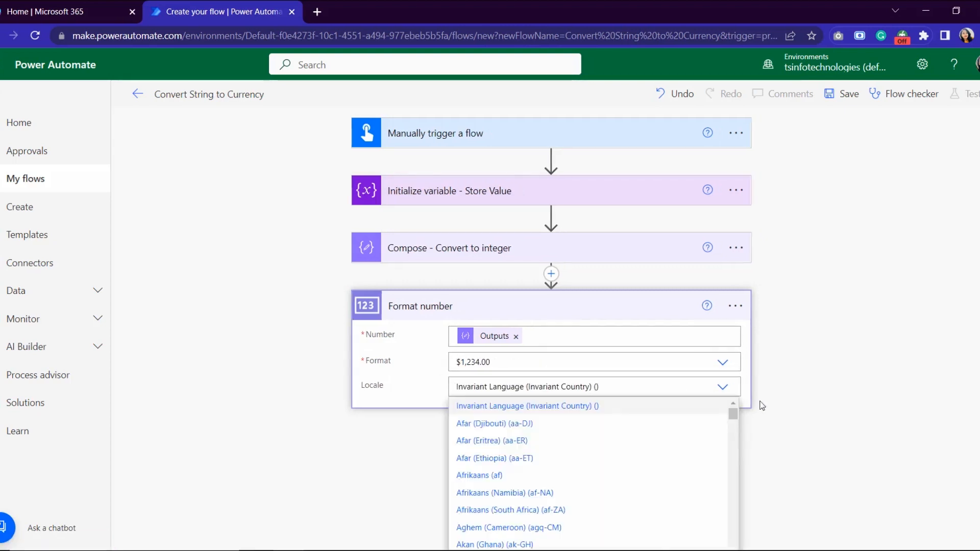
pyautogui.scroll(-3, 641, 437)
pyautogui.scroll(-3, 641, 437)
pyautogui.scroll(-1, 835, 403)
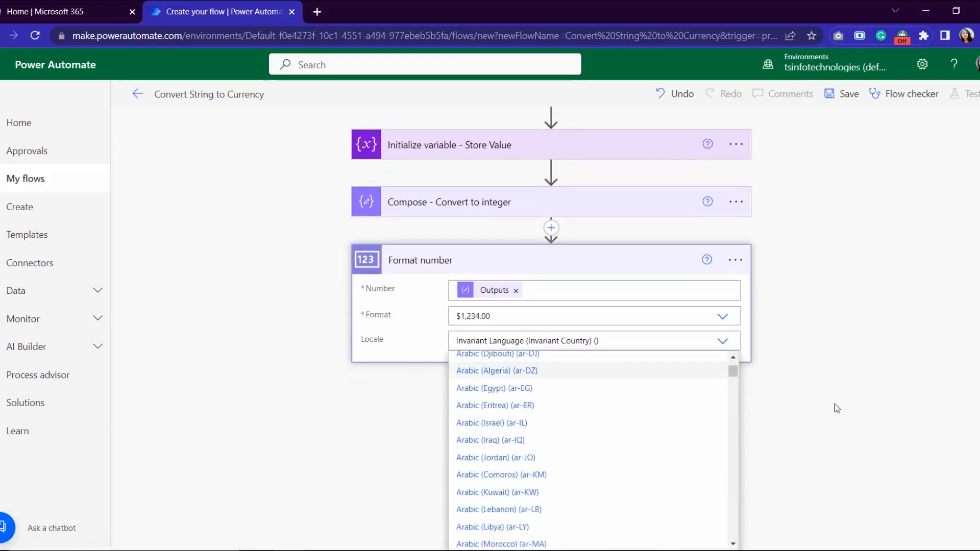
pyautogui.scroll(-5, 519, 388)
pyautogui.scroll(-15, 522, 416)
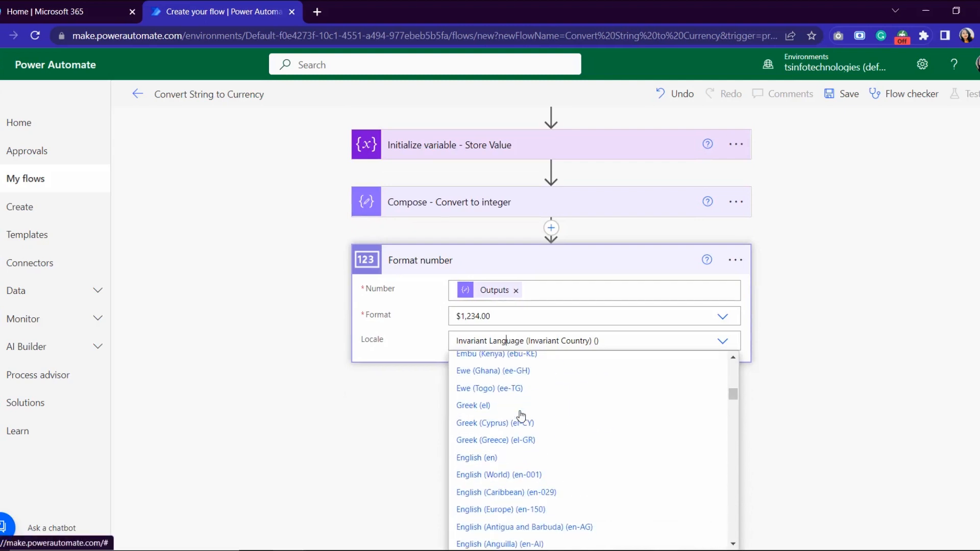
pyautogui.scroll(-3, 572, 420)
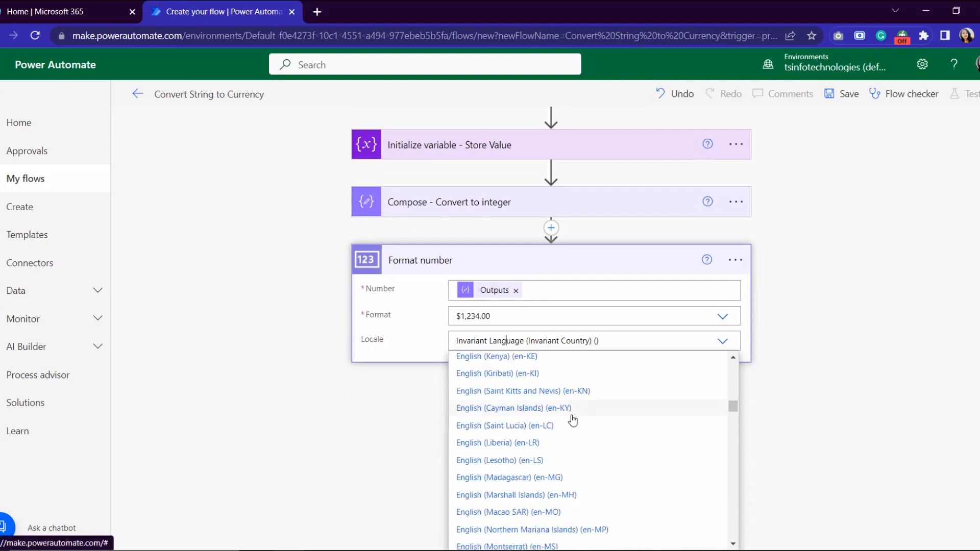
pyautogui.scroll(-15, 554, 415)
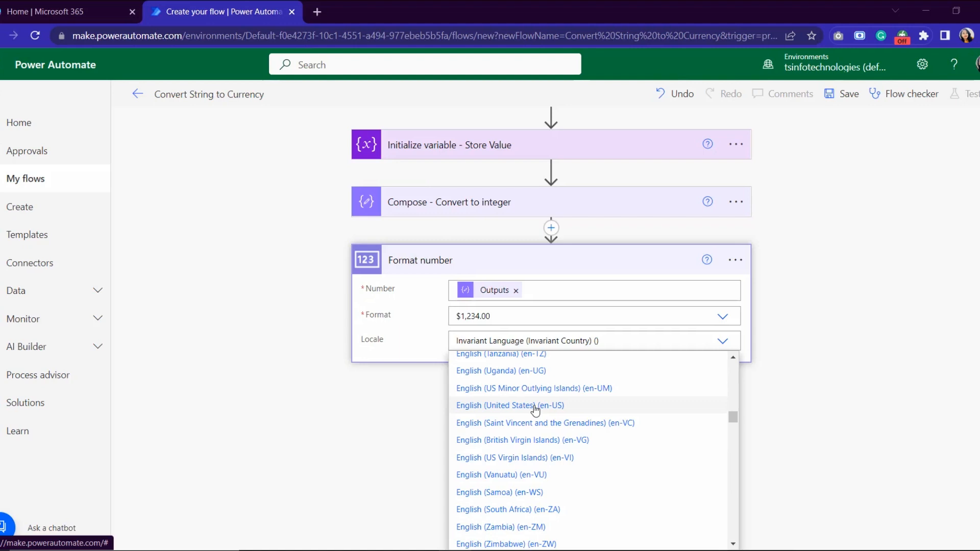
pyautogui.click(534, 406)
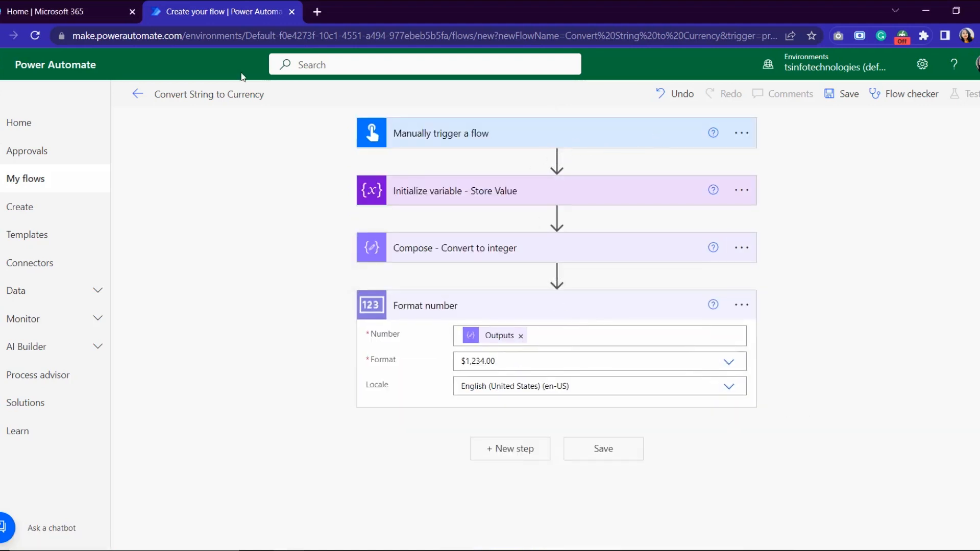
# Save the flow and run it as a manual test.
pyautogui.click(838, 94)
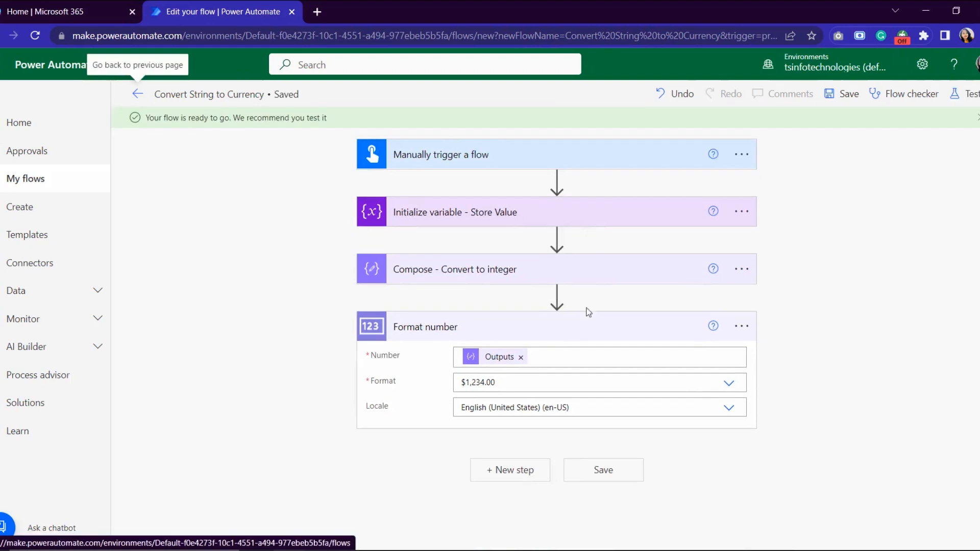
pyautogui.click(526, 338)
pyautogui.click(967, 93)
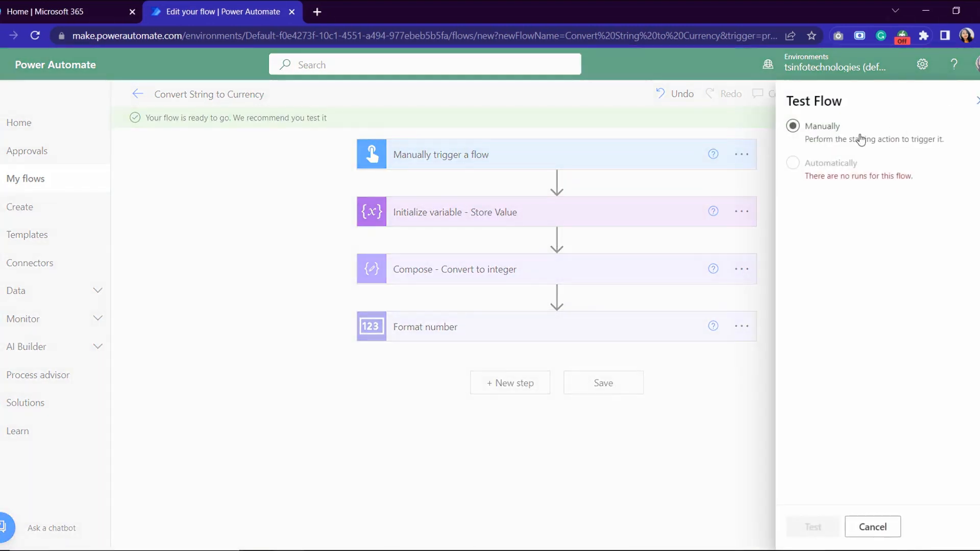
pyautogui.click(833, 527)
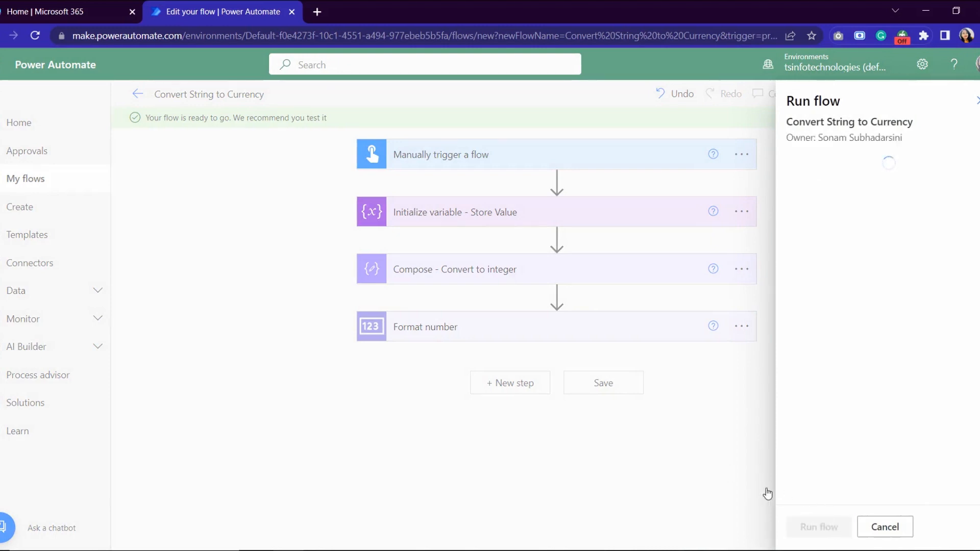
pyautogui.click(813, 529)
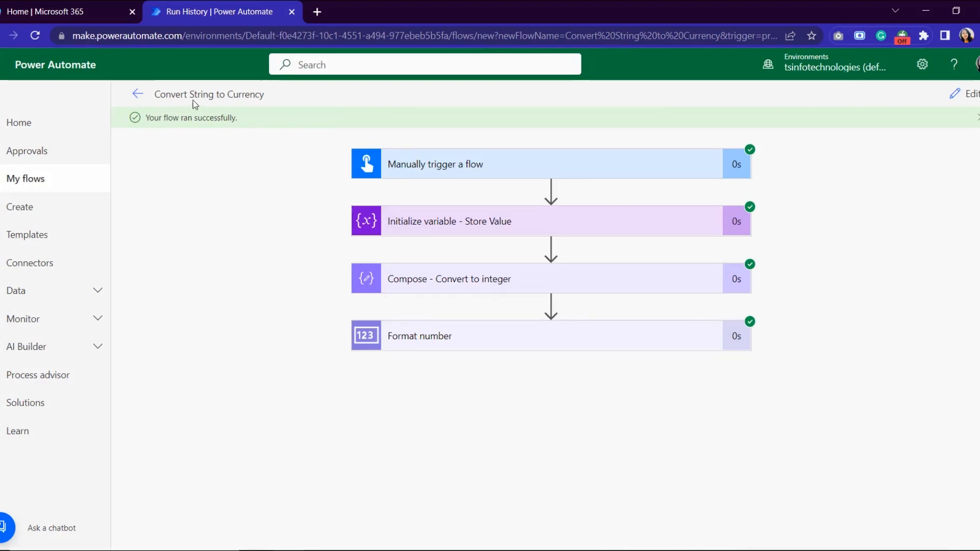
# Examine the name, type and value recorded for the Initialize variable action in the test run.
pyautogui.click(478, 223)
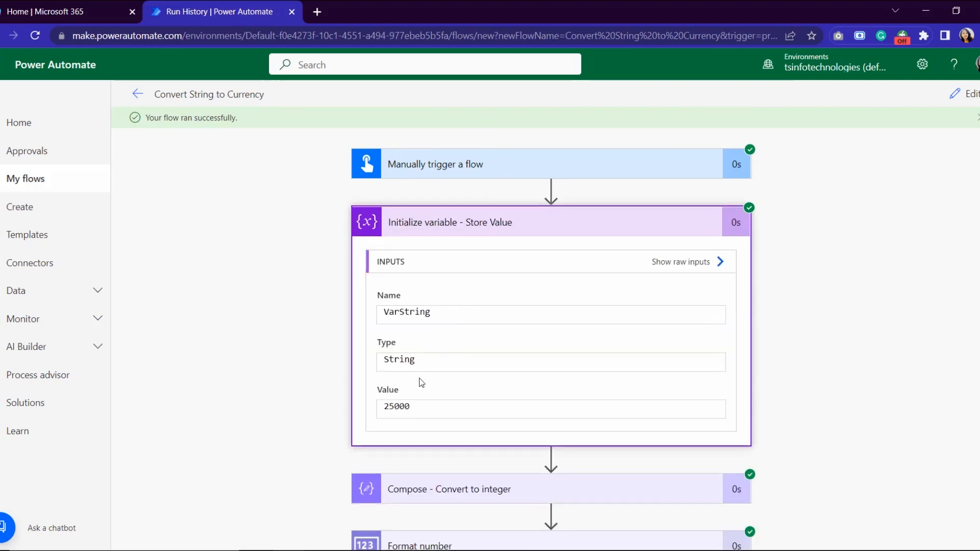
pyautogui.doubleClick(394, 404)
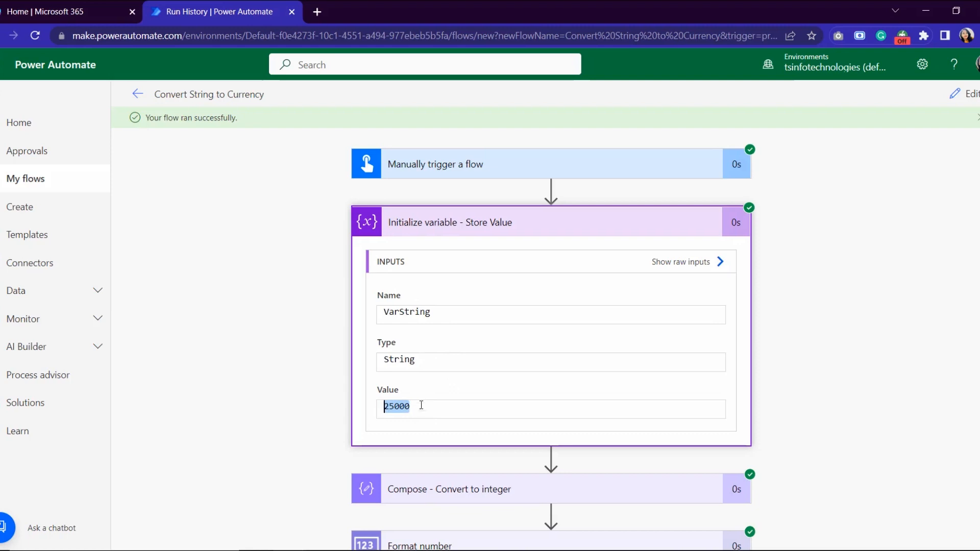
pyautogui.click(427, 388)
pyautogui.scroll(-1, 715, 359)
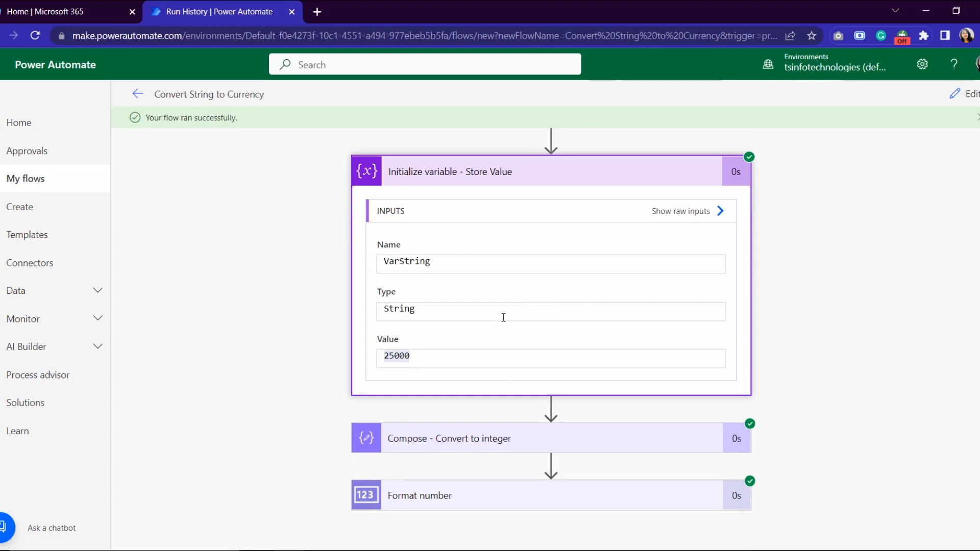
# Examine the Compose action's inputs and outputs and the Format number action's formatted number in the test run.
pyautogui.click(517, 452)
pyautogui.scroll(-4, 500, 385)
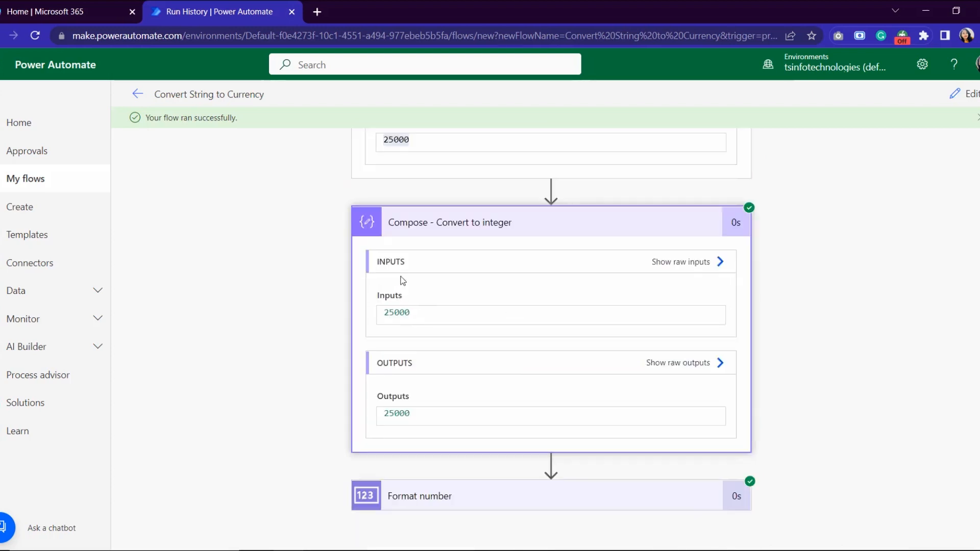
pyautogui.moveTo(418, 313); pyautogui.dragTo(361, 306)
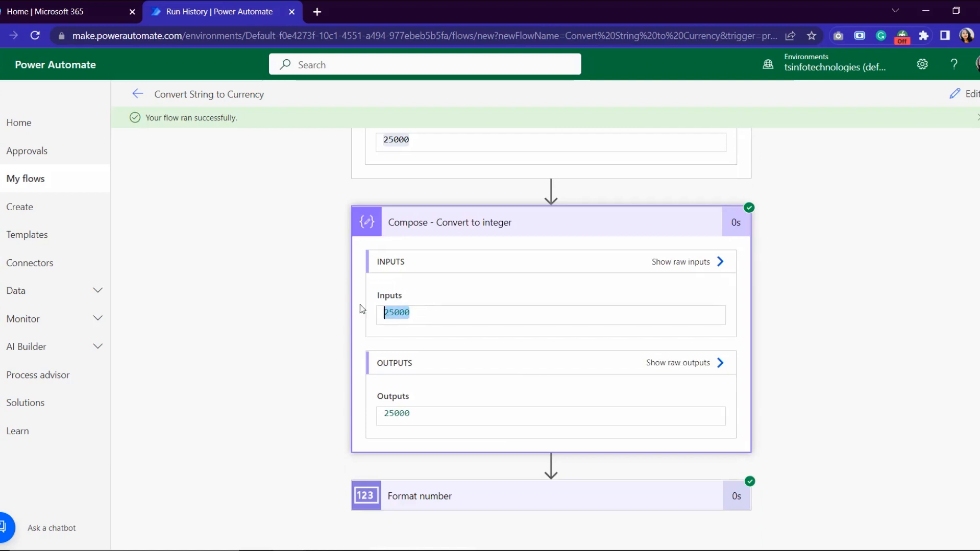
pyautogui.click(419, 318)
pyautogui.click(518, 222)
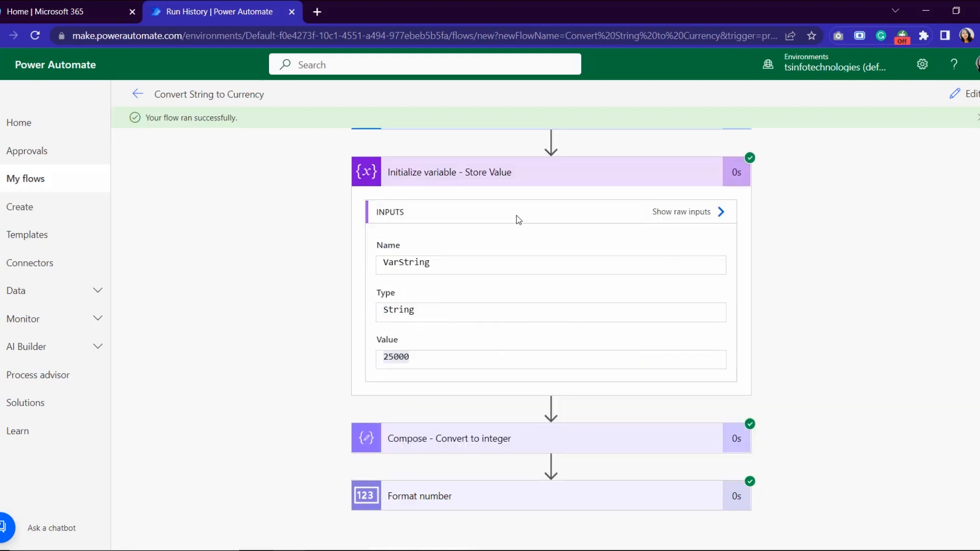
pyautogui.click(449, 439)
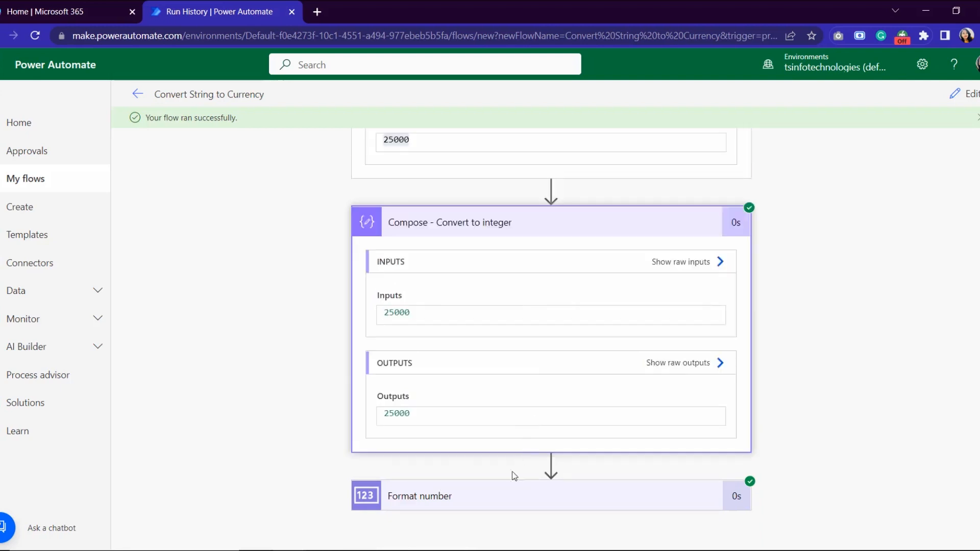
pyautogui.click(493, 501)
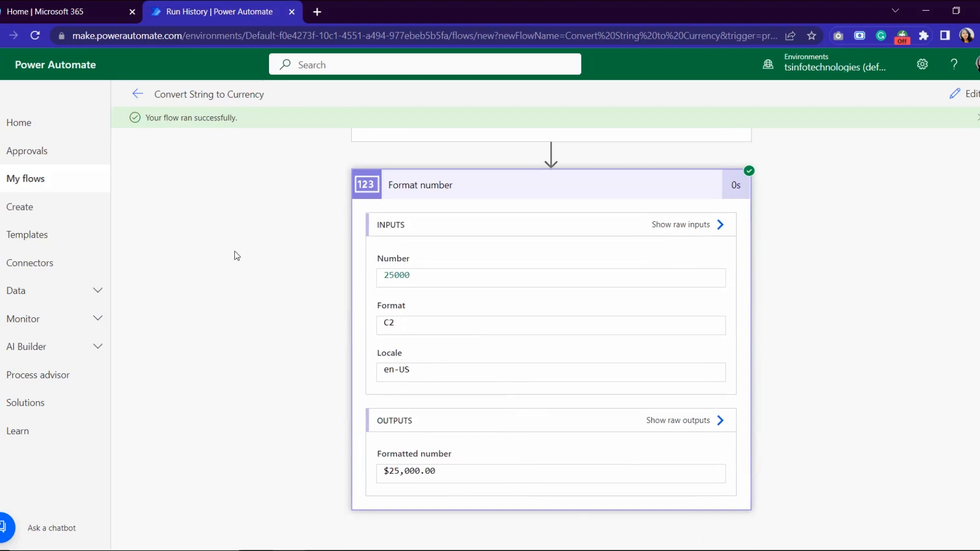
pyautogui.moveTo(445, 471); pyautogui.dragTo(419, 454)
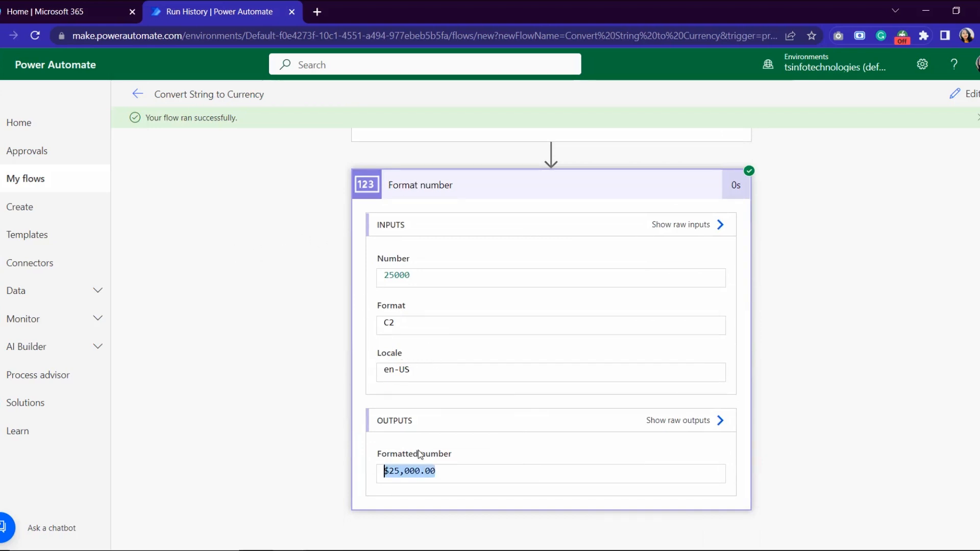